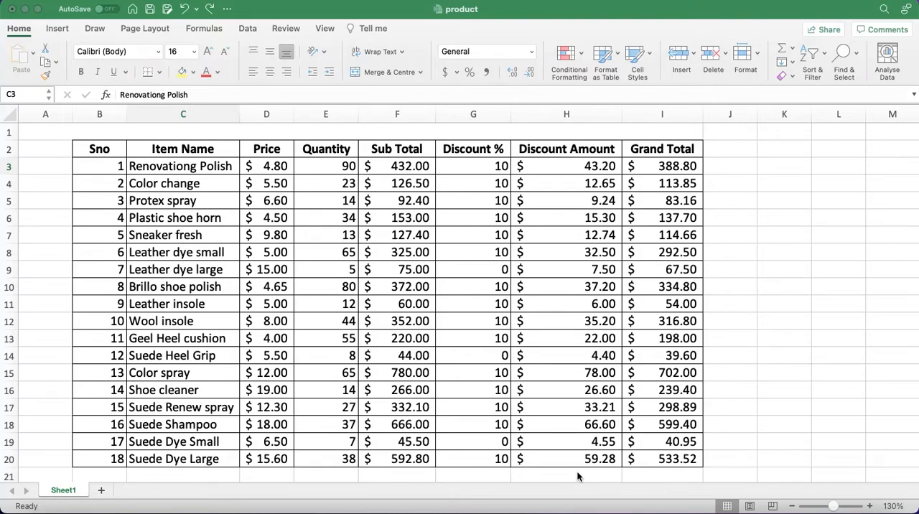
pyautogui.click(485, 342)
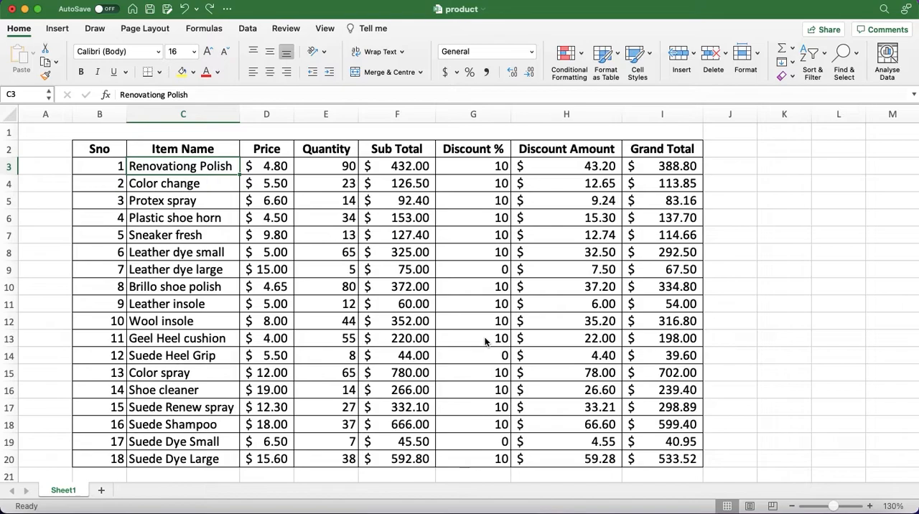
pyautogui.click(265, 229)
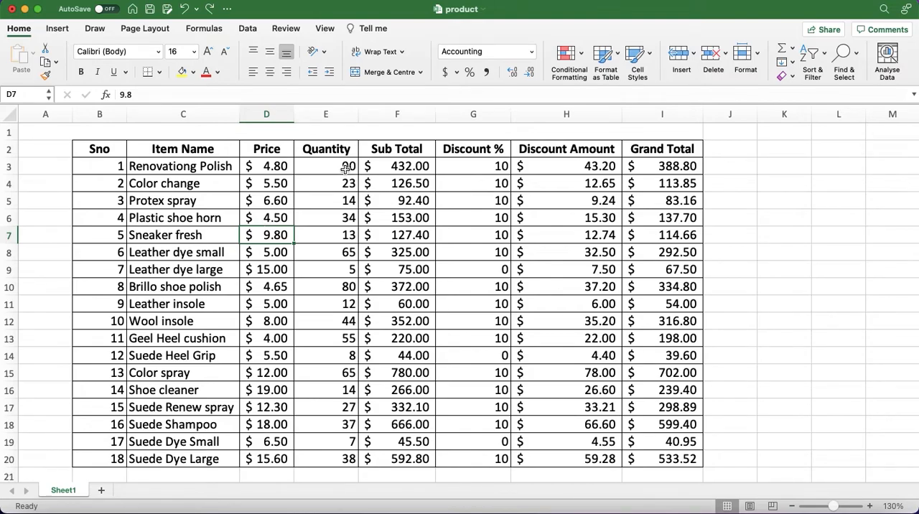
# - Set up a highlight rule on the Quantity values E3:E20 for cells less than 15
pyautogui.moveTo(344, 171); pyautogui.dragTo(352, 461)
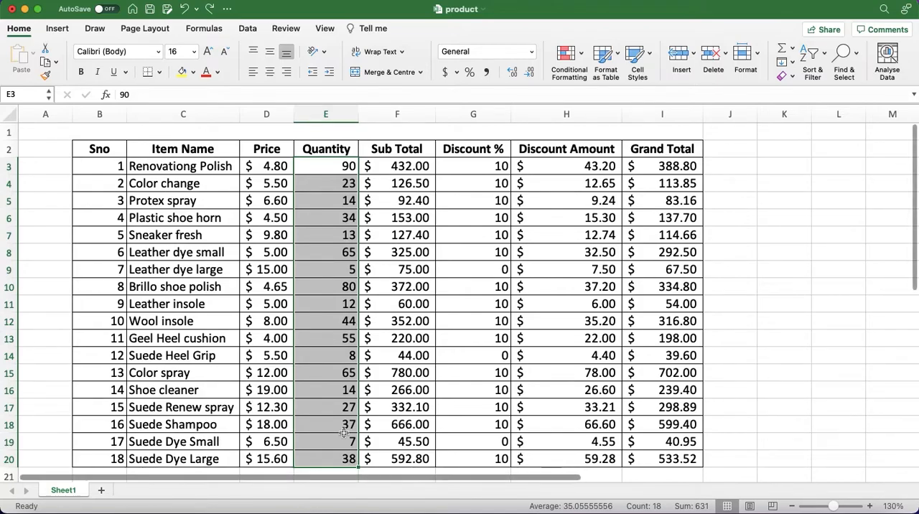
pyautogui.click(345, 460)
pyautogui.moveTo(345, 459); pyautogui.dragTo(334, 167)
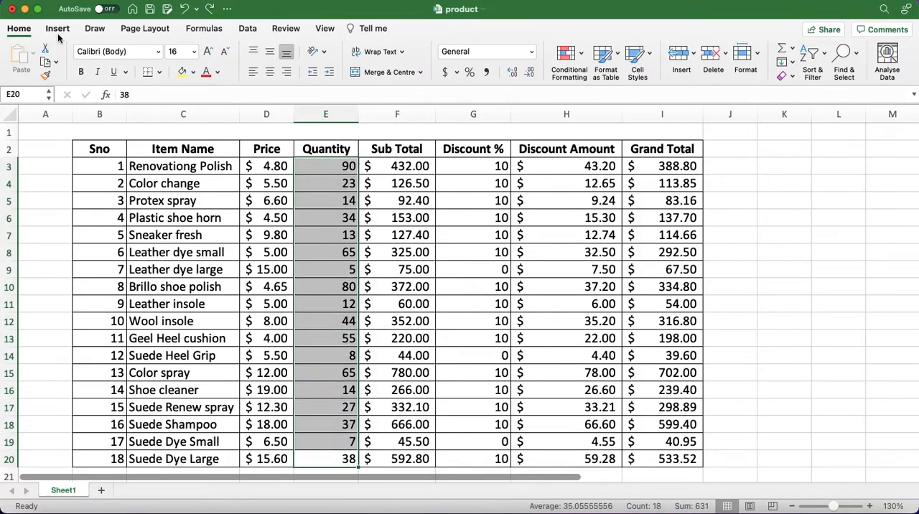
pyautogui.click(582, 57)
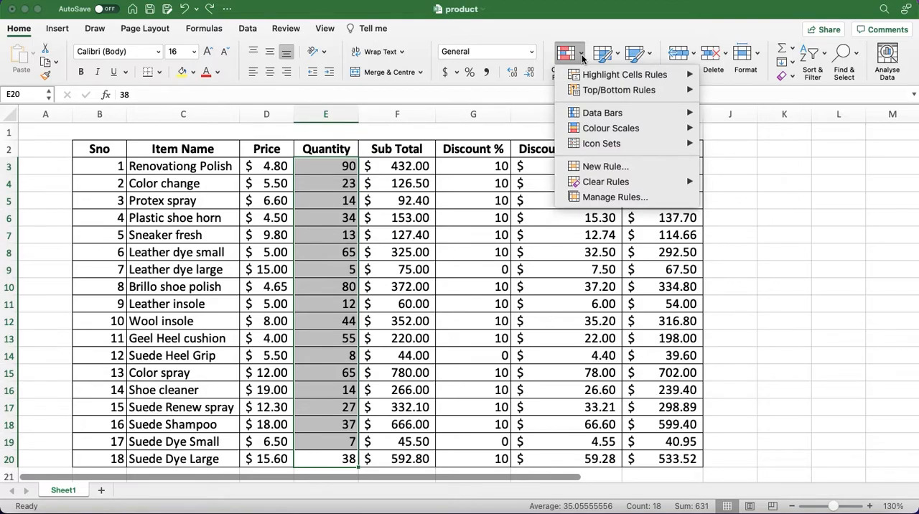
pyautogui.moveTo(611, 78)
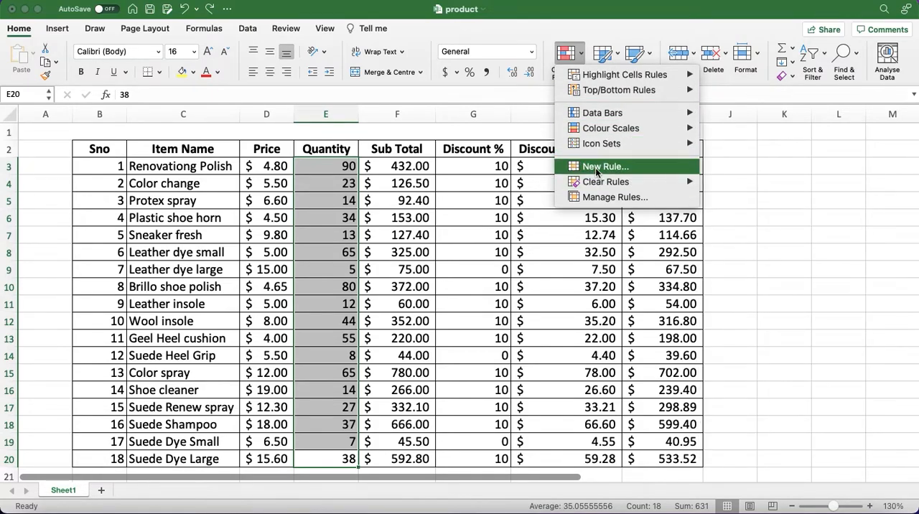
pyautogui.moveTo(641, 77)
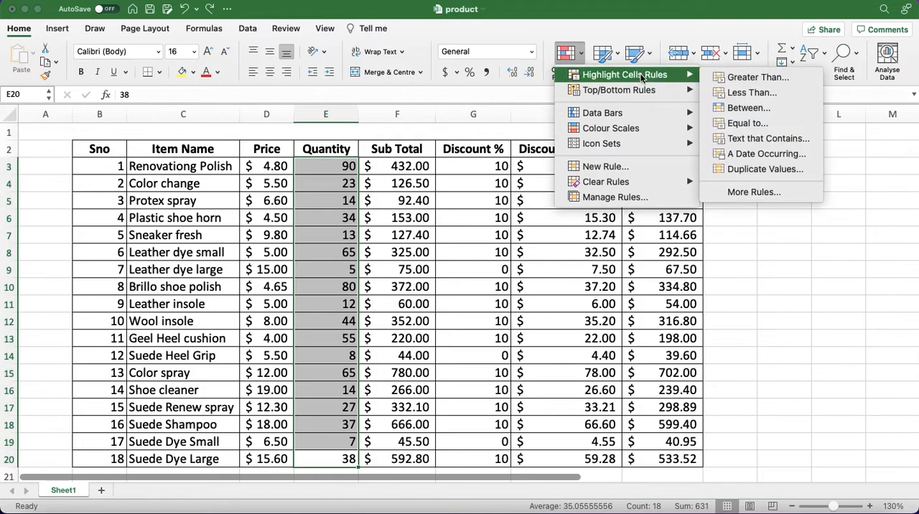
pyautogui.click(753, 92)
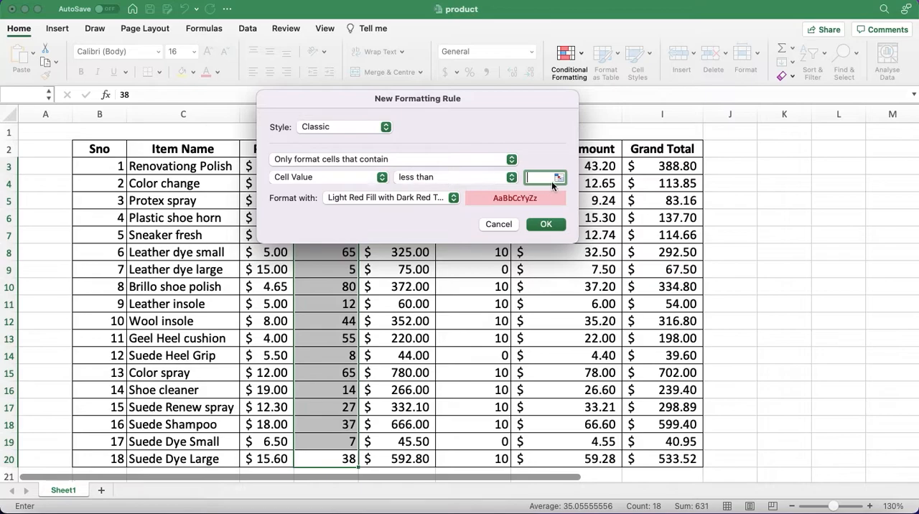
pyautogui.write('15')
# - Give the less-than-15 rule a customised format with a standard red font colour and apply it to the Quantity values
pyautogui.click(454, 198)
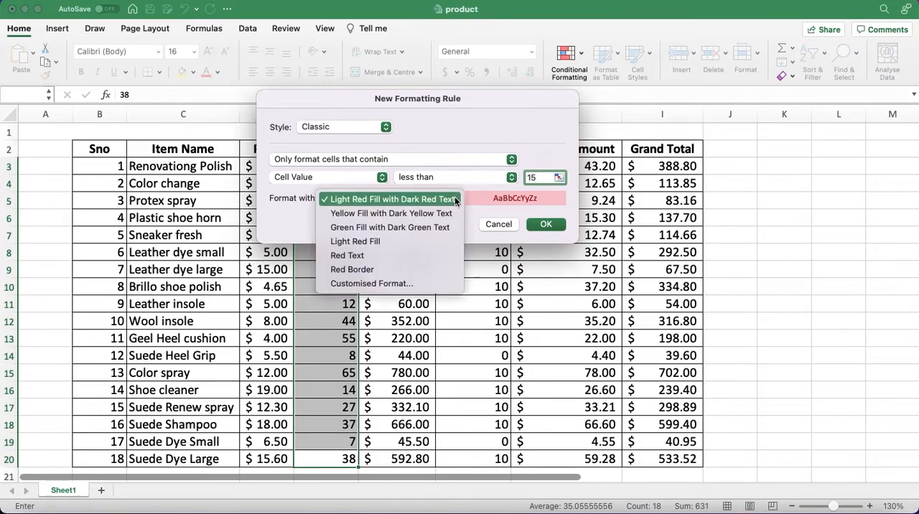
pyautogui.click(374, 282)
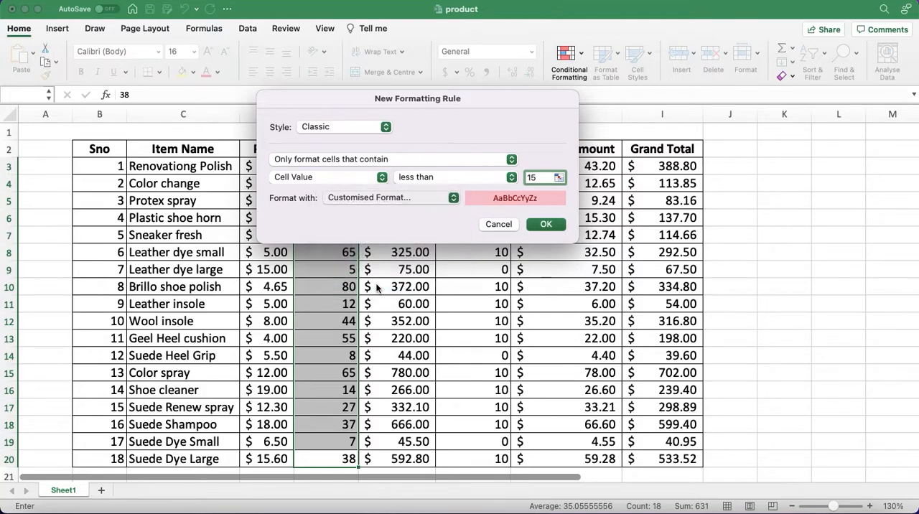
pyautogui.click(410, 64)
pyautogui.click(453, 64)
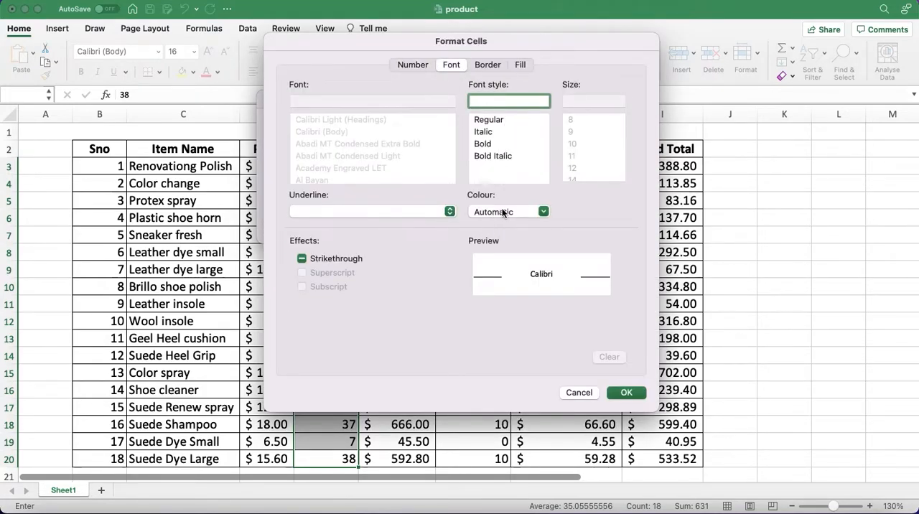
pyautogui.click(498, 64)
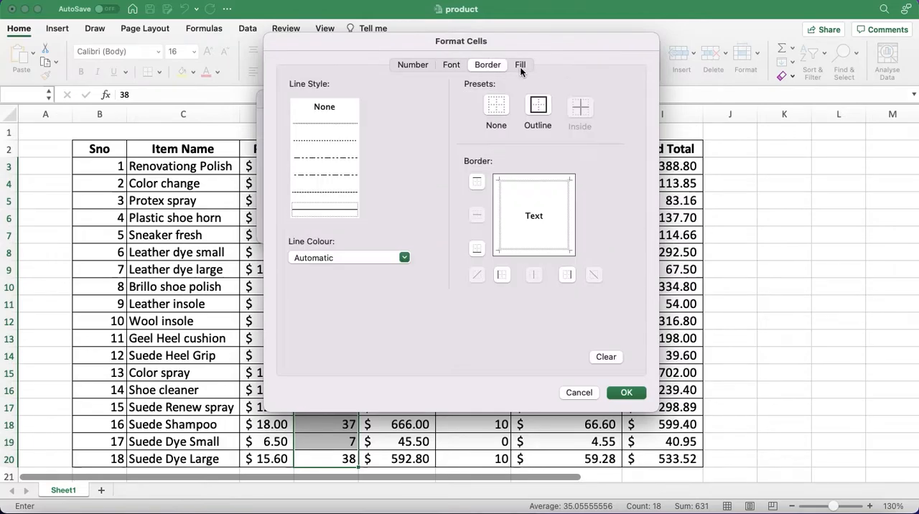
pyautogui.click(519, 66)
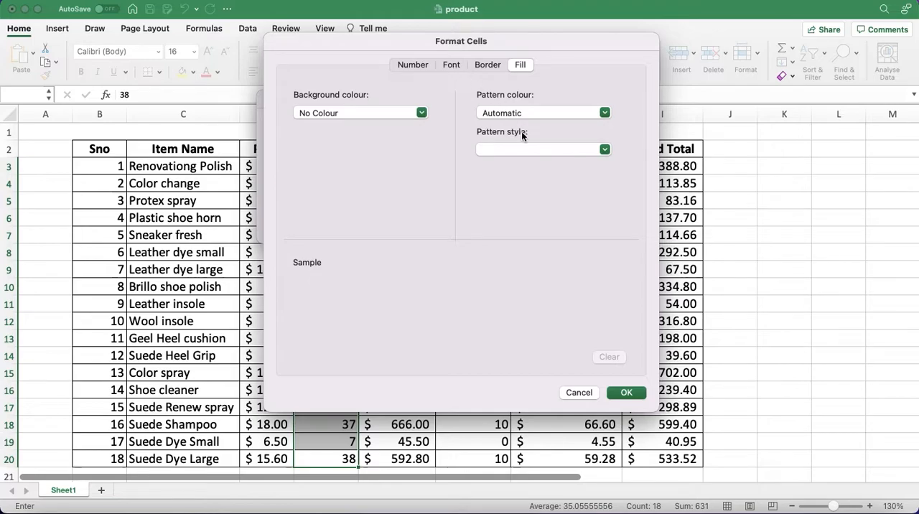
pyautogui.click(453, 64)
pyautogui.click(515, 210)
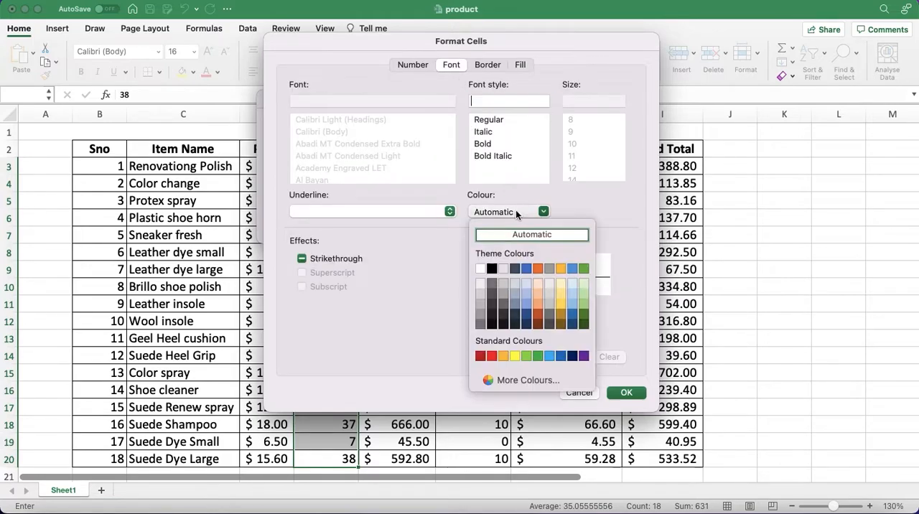
pyautogui.click(492, 356)
pyautogui.click(626, 392)
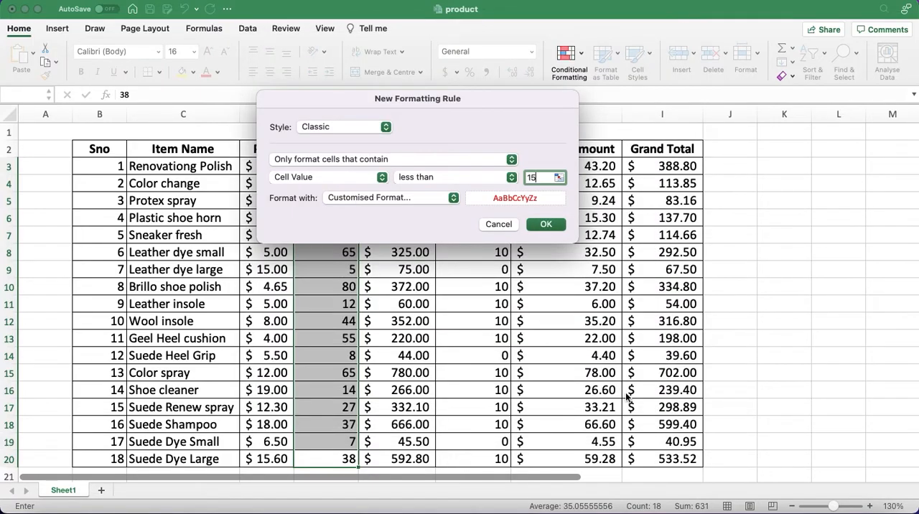
pyautogui.click(545, 225)
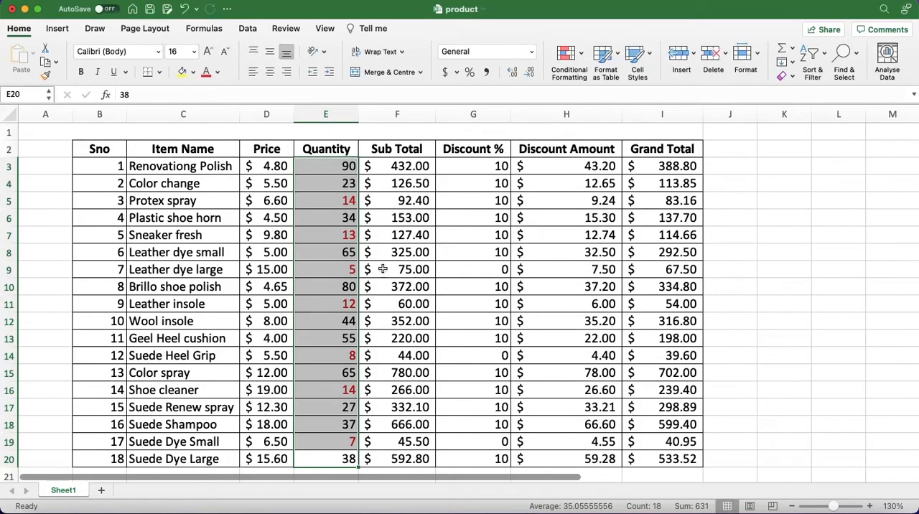
pyautogui.click(268, 268)
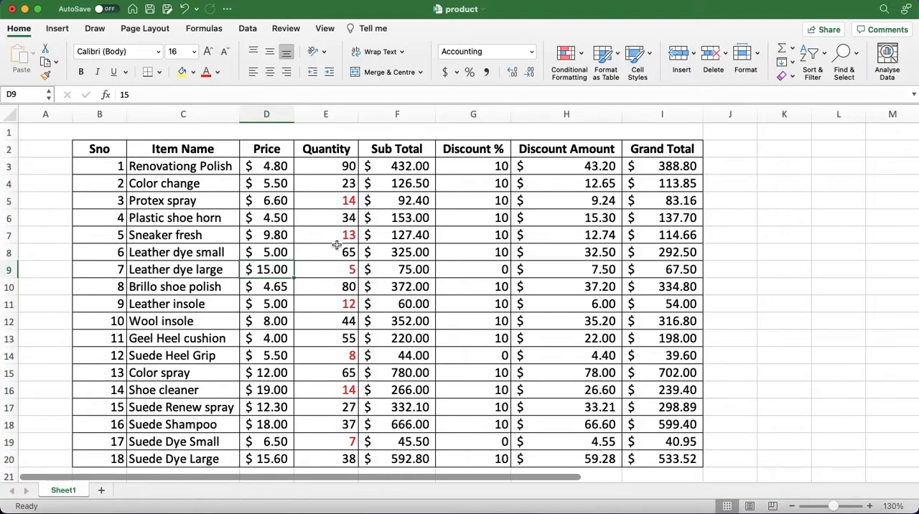
pyautogui.click(329, 201)
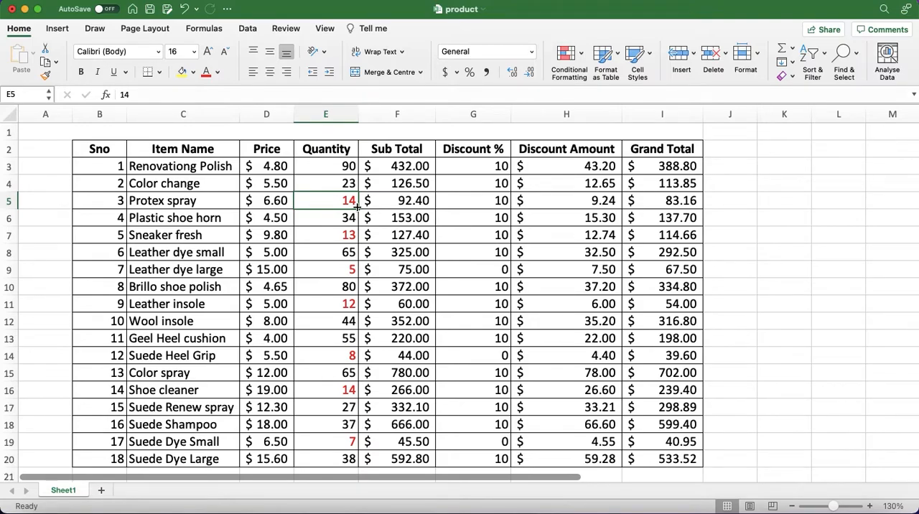
pyautogui.click(529, 217)
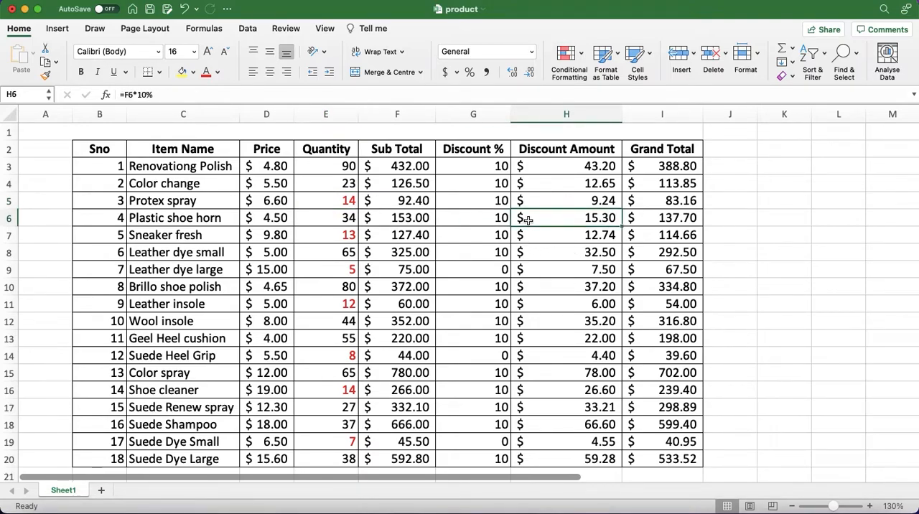
pyautogui.click(664, 166)
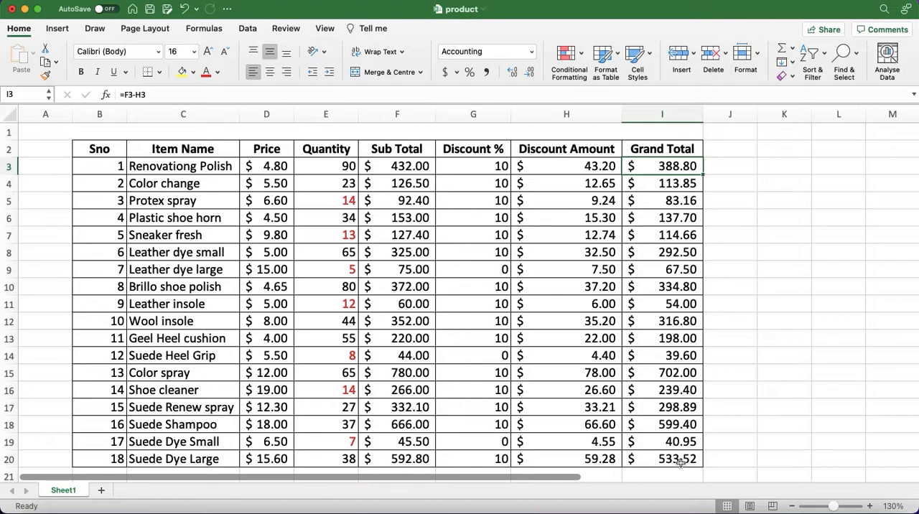
# - Set up a highlight rule on the Grand Total values I3:I20 for cells greater than 500
pyautogui.moveTo(680, 463); pyautogui.dragTo(675, 167)
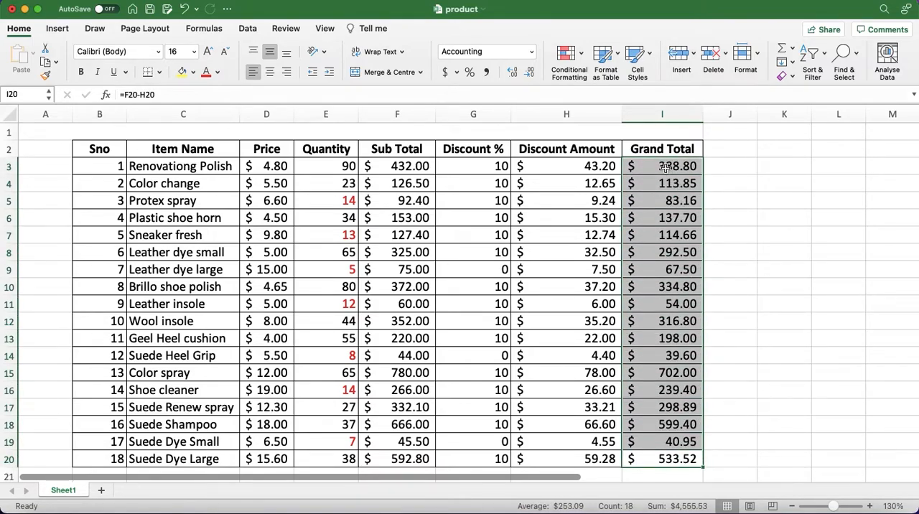
pyautogui.click(582, 59)
pyautogui.moveTo(595, 79)
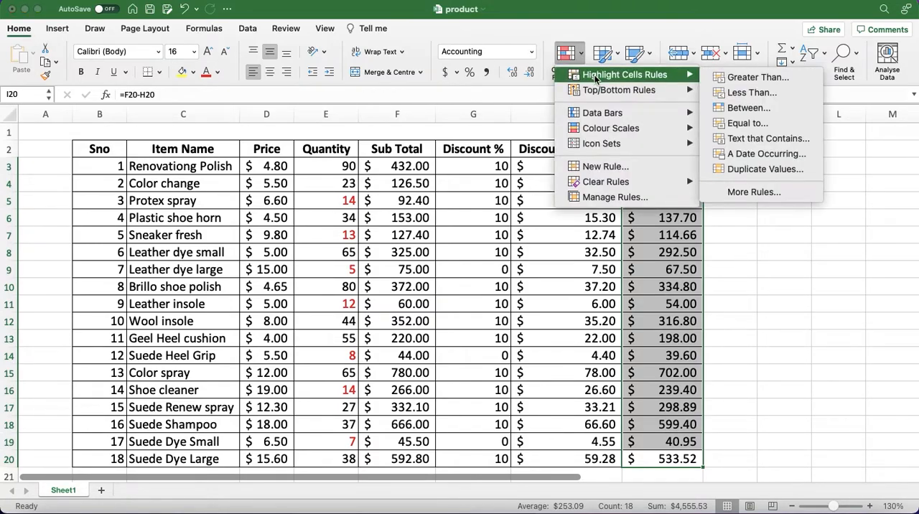
pyautogui.click(758, 79)
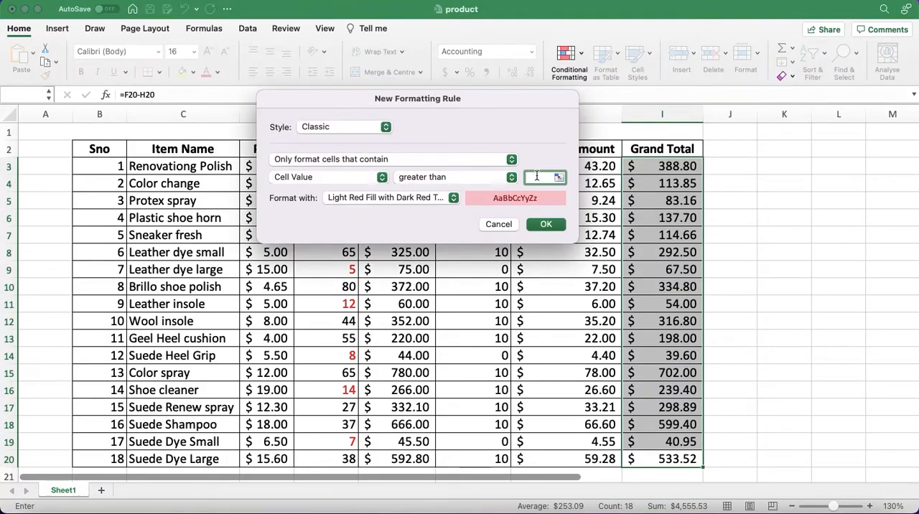
pyautogui.write('500')
# - Give the greater-than-500 rule a customised format with a green background fill and apply it to the Grand Total values
pyautogui.click(453, 198)
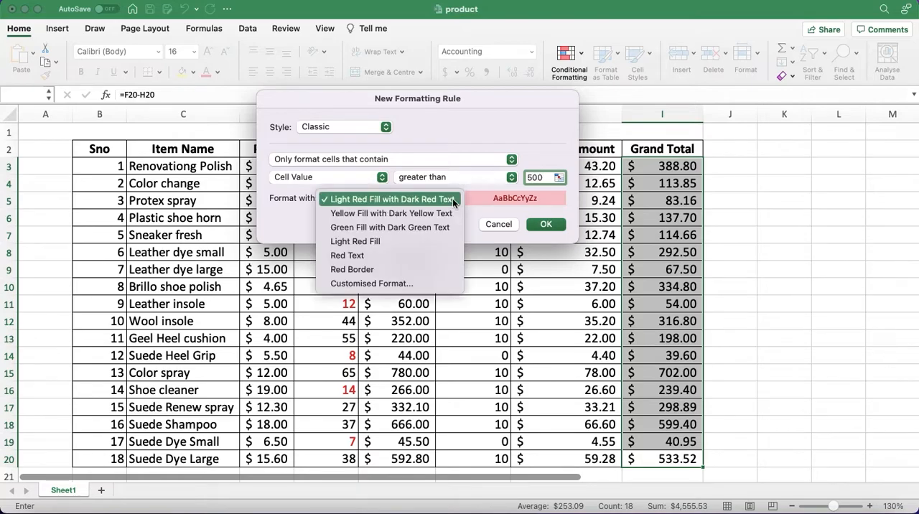
pyautogui.click(382, 283)
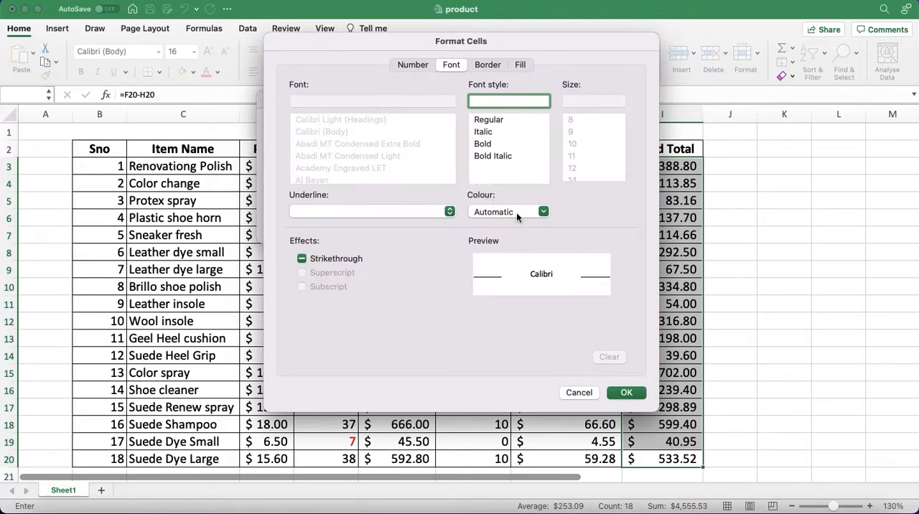
pyautogui.click(520, 62)
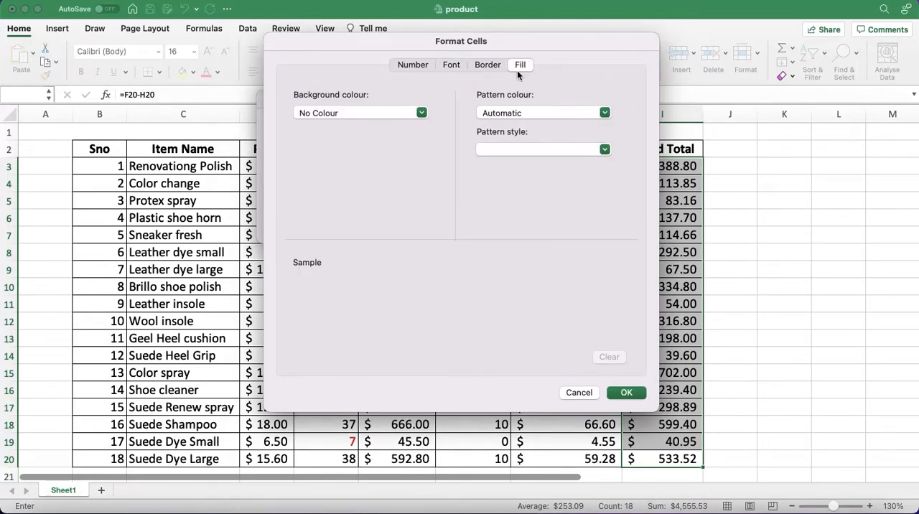
pyautogui.click(422, 114)
pyautogui.click(364, 260)
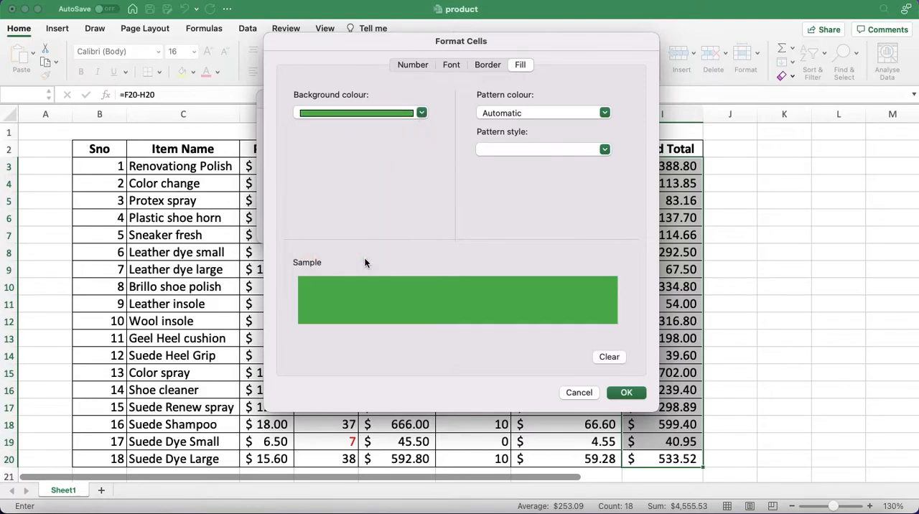
pyautogui.click(627, 393)
pyautogui.click(547, 222)
pyautogui.click(838, 354)
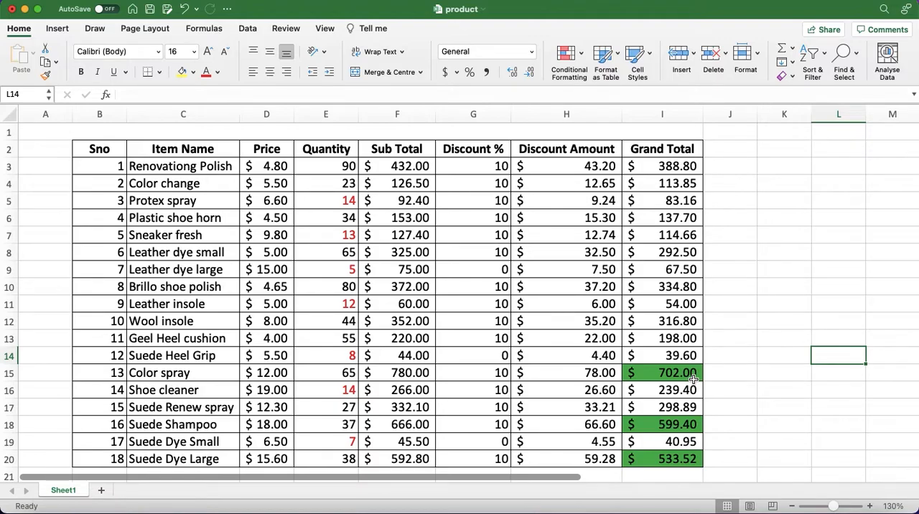
# - Clear the conditional formatting rules from the Grand Total values I3:I20 only
pyautogui.moveTo(671, 458); pyautogui.dragTo(661, 168)
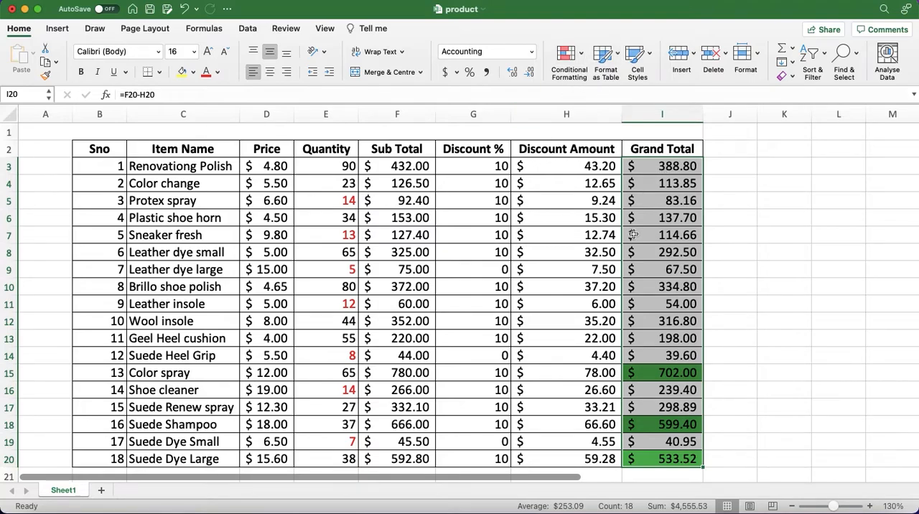
pyautogui.click(582, 55)
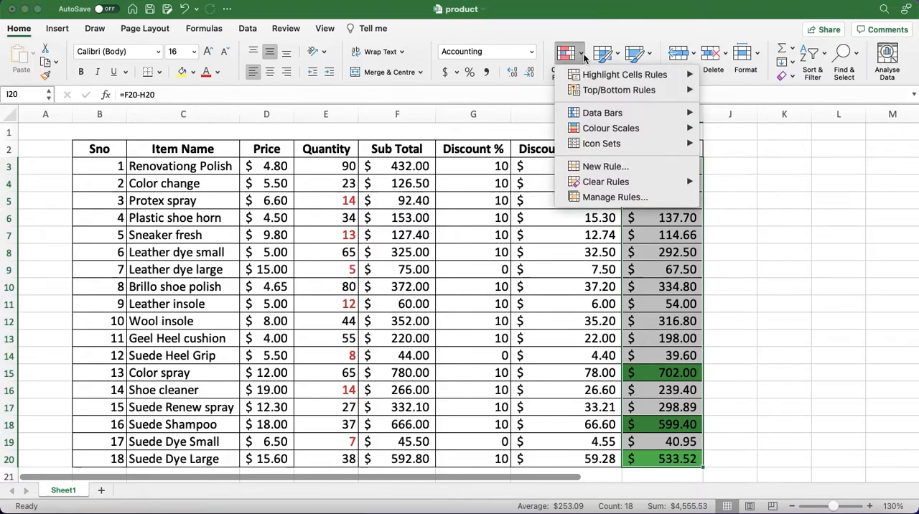
pyautogui.moveTo(616, 184)
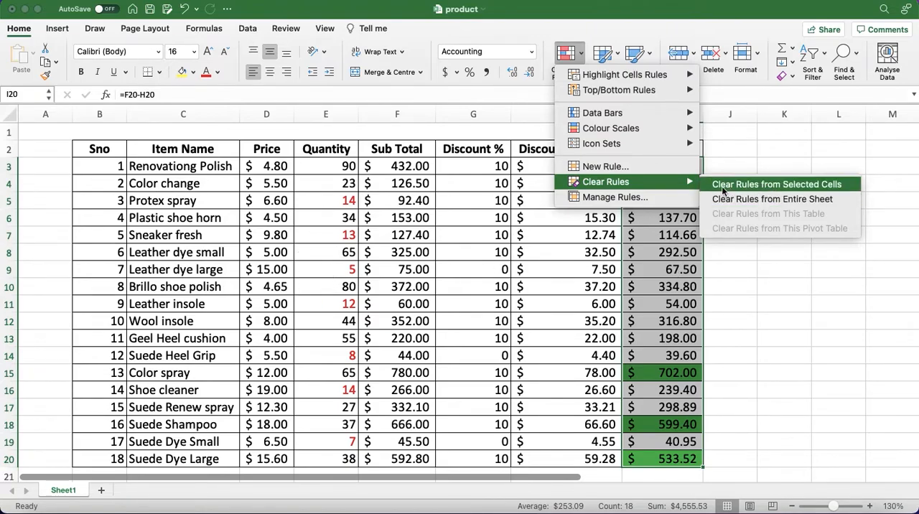
pyautogui.click(763, 184)
pyautogui.click(757, 300)
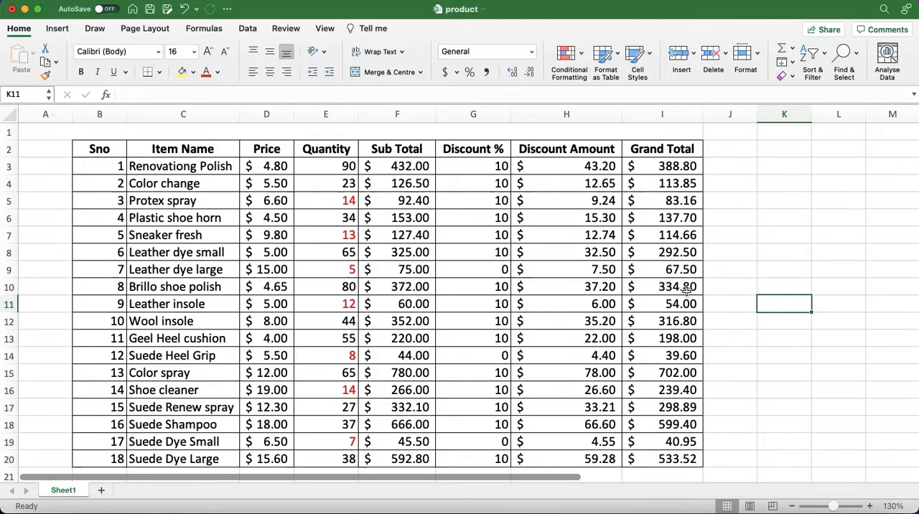
pyautogui.moveTo(667, 459); pyautogui.dragTo(668, 166)
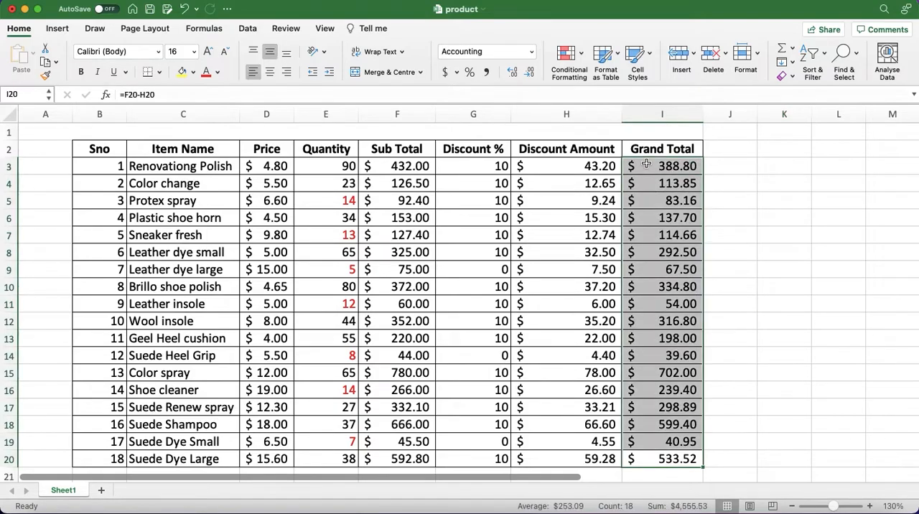
pyautogui.click(579, 55)
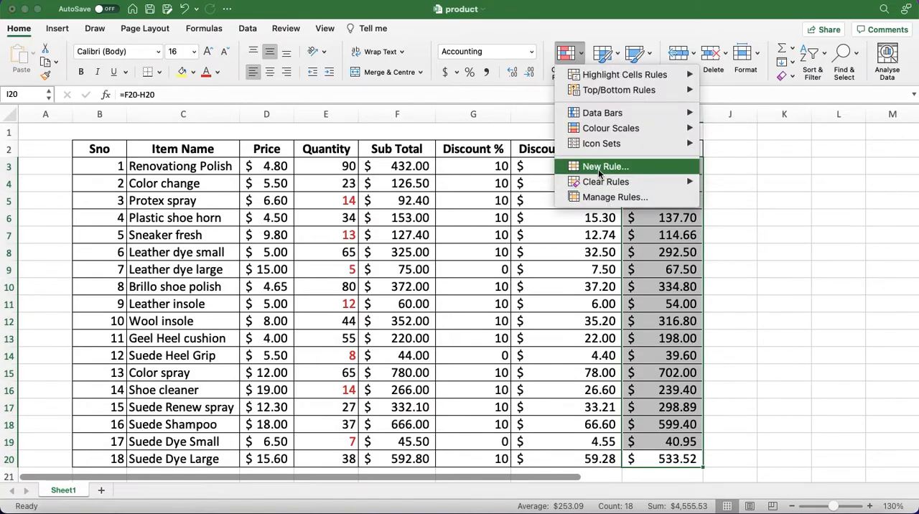
pyautogui.click(602, 167)
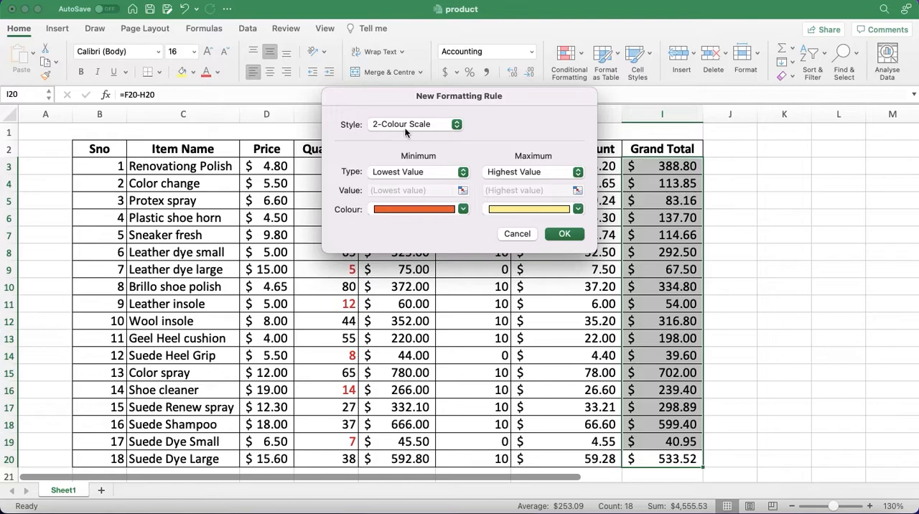
pyautogui.click(457, 126)
pyautogui.click(402, 152)
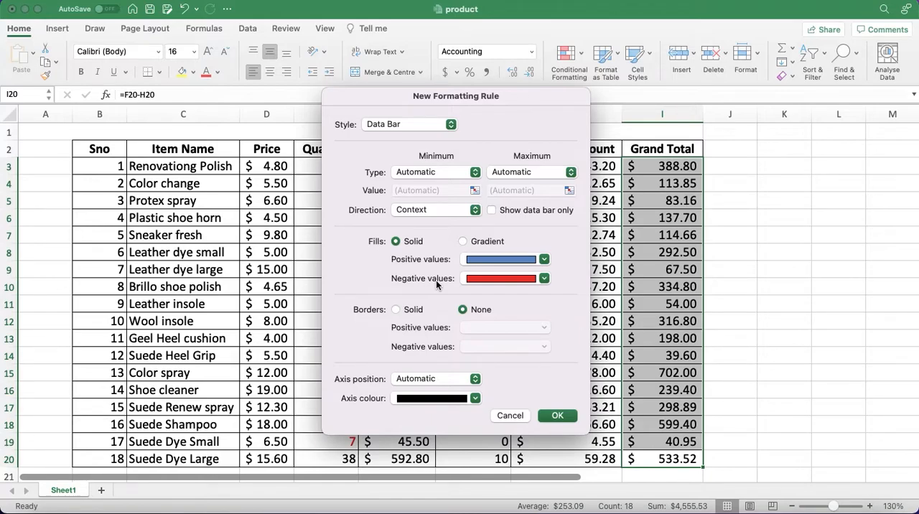
pyautogui.press('Escape')
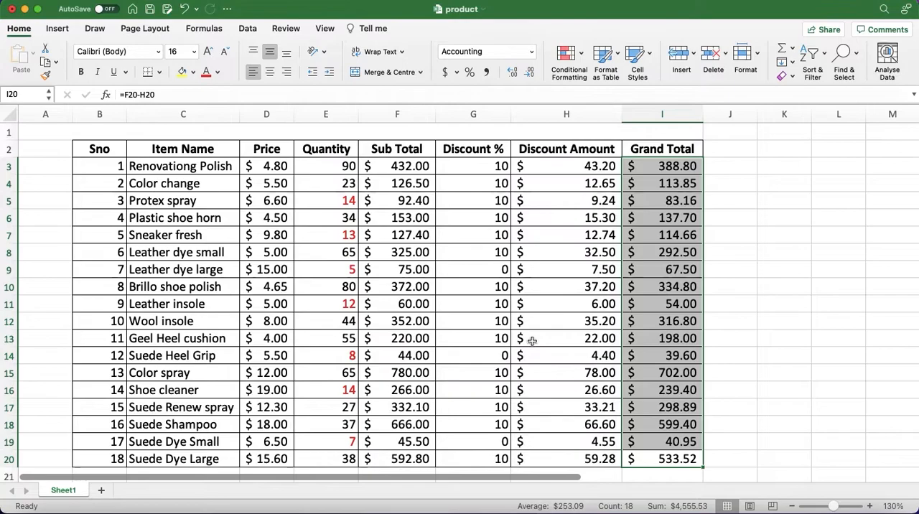